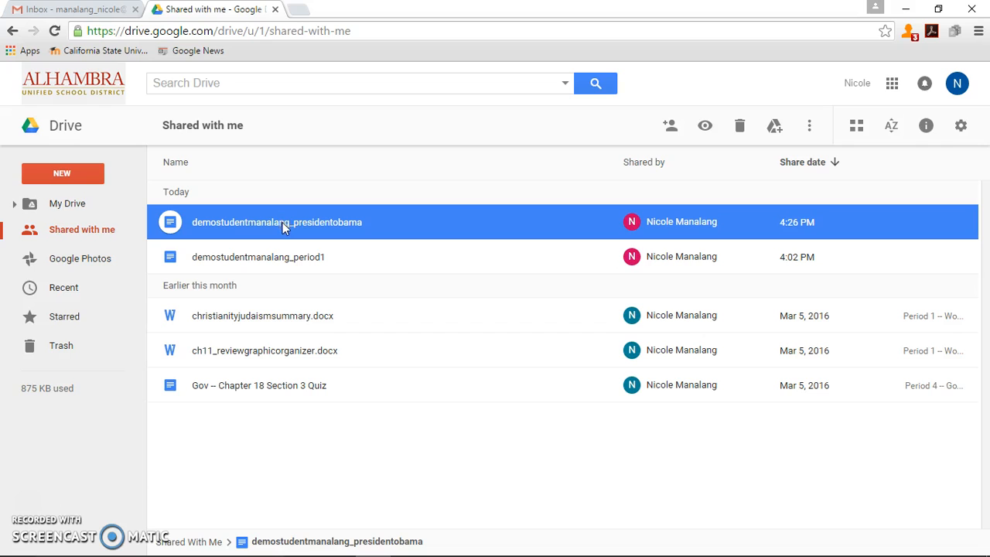
Open the shared President Obama document and suggest a paragraph break before the sentence starting "He was born".
double_click(286, 230)
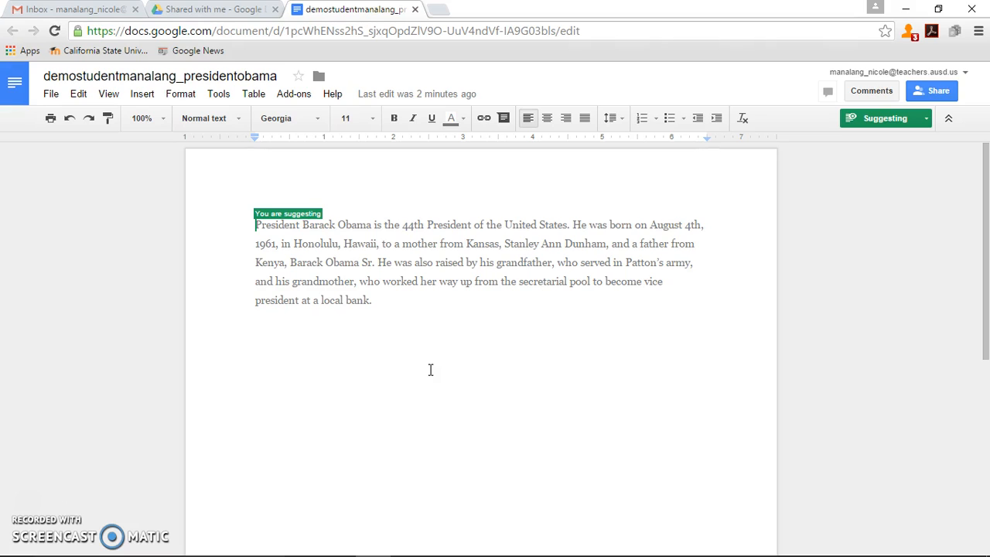
key(ctrl+Right)
key(ctrl+Right)
key(ctrl+Right)
key(ctrl+Right)
key(ctrl+Right)
key(ctrl+Right)
key(ctrl+Right)
key(ctrl+Right)
key(ctrl+Right)
key(ctrl+Right)
key(Right)
key(Right)
key(Right)
key(Right)
key(Right)
key(Right)
key(Right)
key(Right)
key(Return)
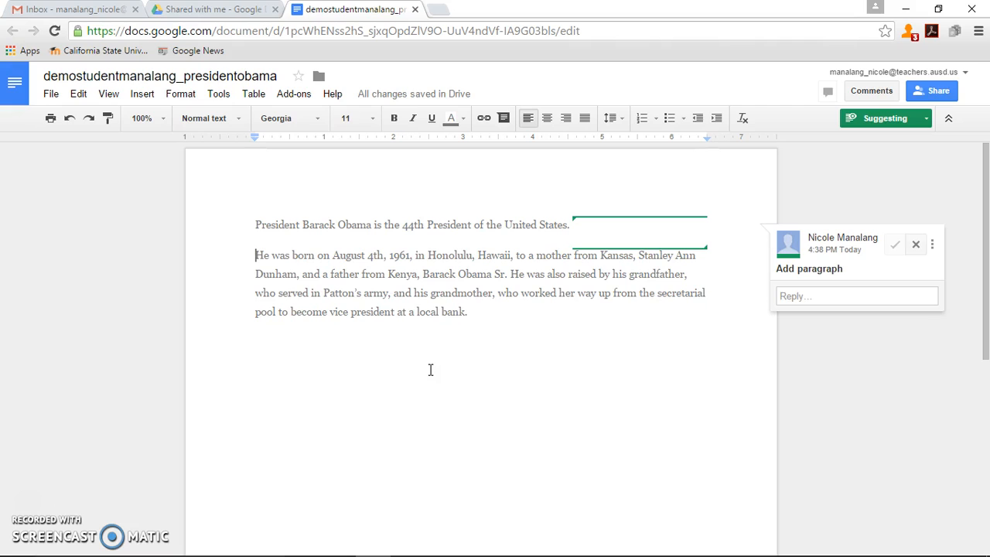
Suggest a first-line indent for the second paragraph and for the opening paragraph.
key(Tab)
key(Up)
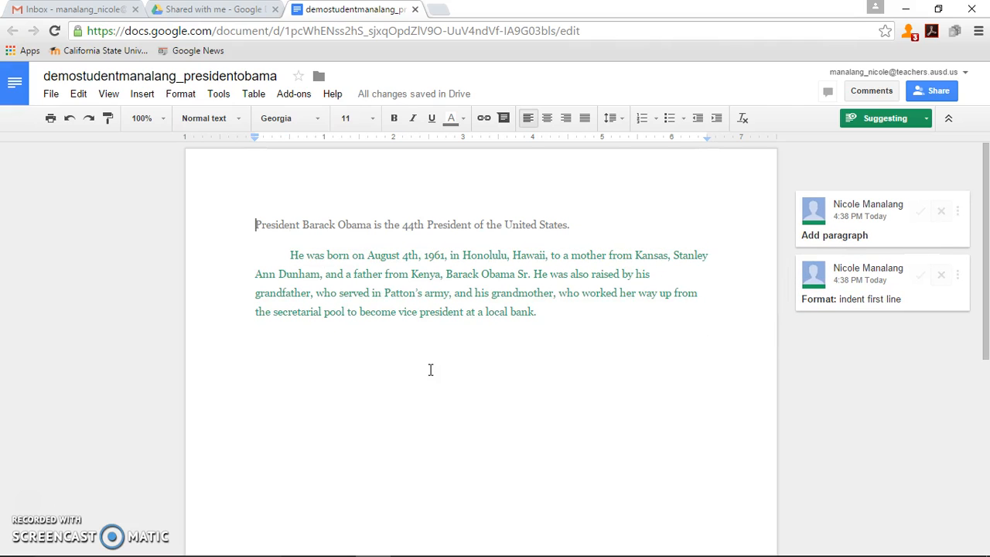
key(Tab)
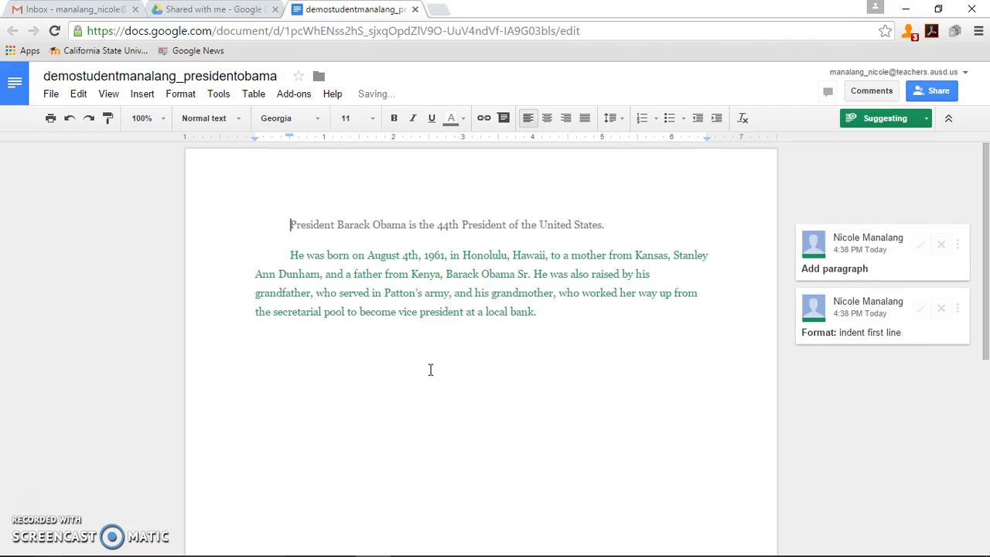
Suggest replacing the lowercase "v" of "vice" with a capital "V" in the last line of the second paragraph.
key(Down)
key(Down)
key(Down)
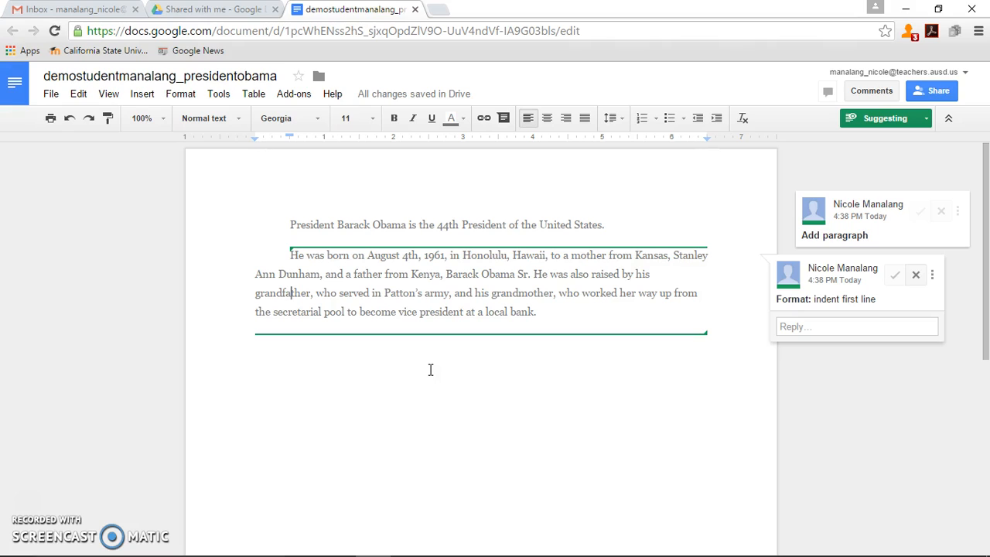
key(Right)
key(Right)
key(Right)
key(Right)
key(Right)
key(Right)
key(Right)
key(Right)
key(Right)
key(Right)
key(Right)
key(Right)
key(Right)
key(Down)
key(Right)
key(Right)
key(Right)
key(Right)
key(Right)
key(Right)
key(Right)
key(Right)
key(Right)
key(Right)
key(shift+Right)
key(shift+Right)
key(shift+Right)
key(shift+Right)
key(shift+Right)
key(shift+Right)
key(shift+Left)
key(shift+Left)
key(shift+Left)
key(shift+Left)
key(shift+Left)
text(V)
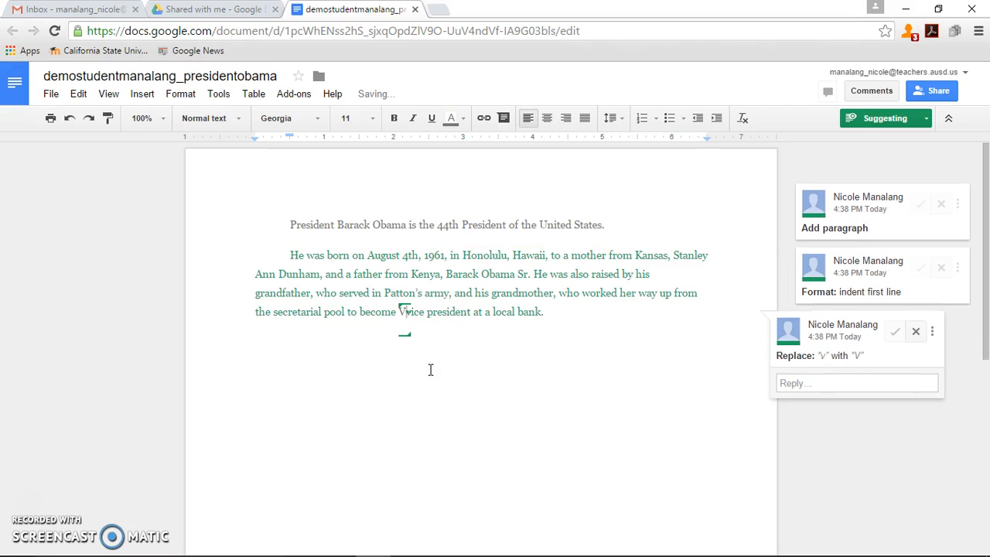
Suggest replacing the lowercase "p" of "president" with a capital "P" in the last line.
key(Right)
key(Right)
key(Right)
key(Right)
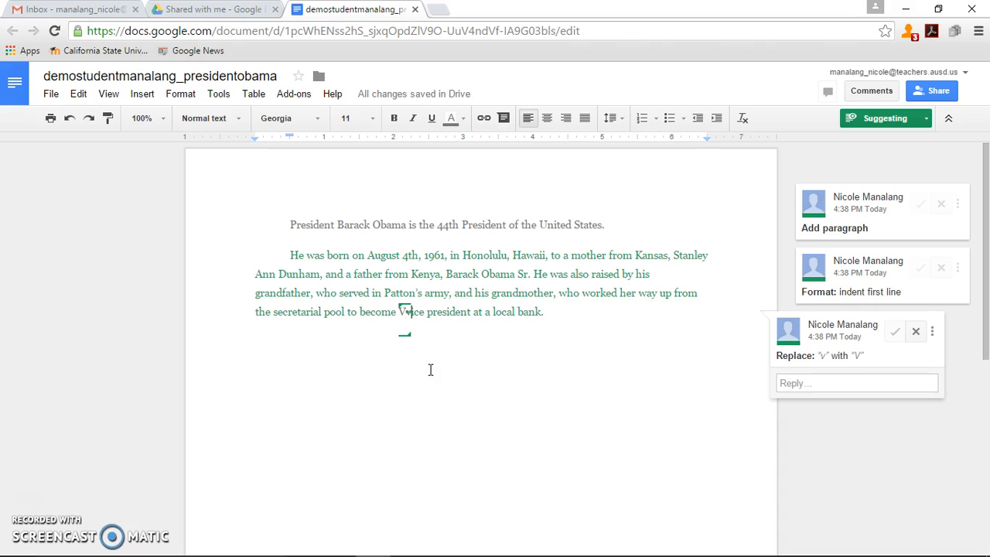
key(shift+Right)
text(P)
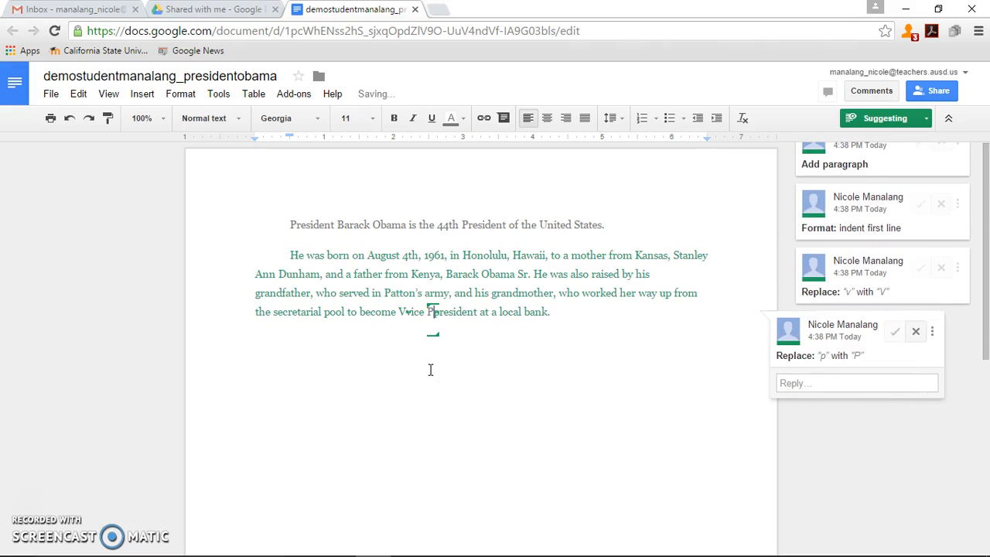
key(Right)
key(Right)
key(Right)
key(Right)
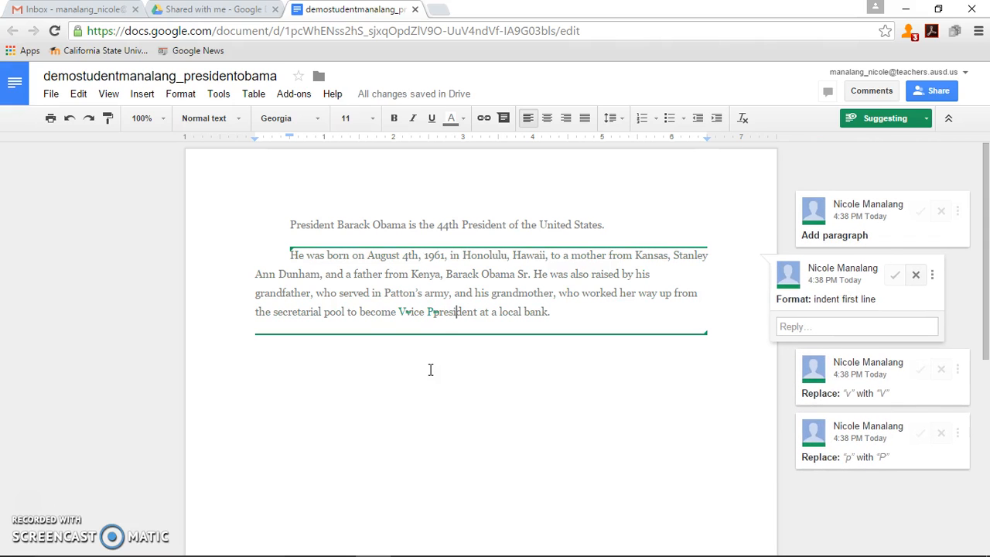
key(Up)
key(Up)
key(Up)
key(Down)
key(Down)
key(Down)
key(Right)
key(Right)
key(Right)
key(Right)
key(Right)
key(Right)
key(Right)
key(Right)
key(Right)
key(Right)
key(Right)
key(Right)
key(Right)
key(Right)
key(Right)
key(Right)
key(Right)
key(Right)
key(Right)
key(Right)
key(Right)
click(863, 92)
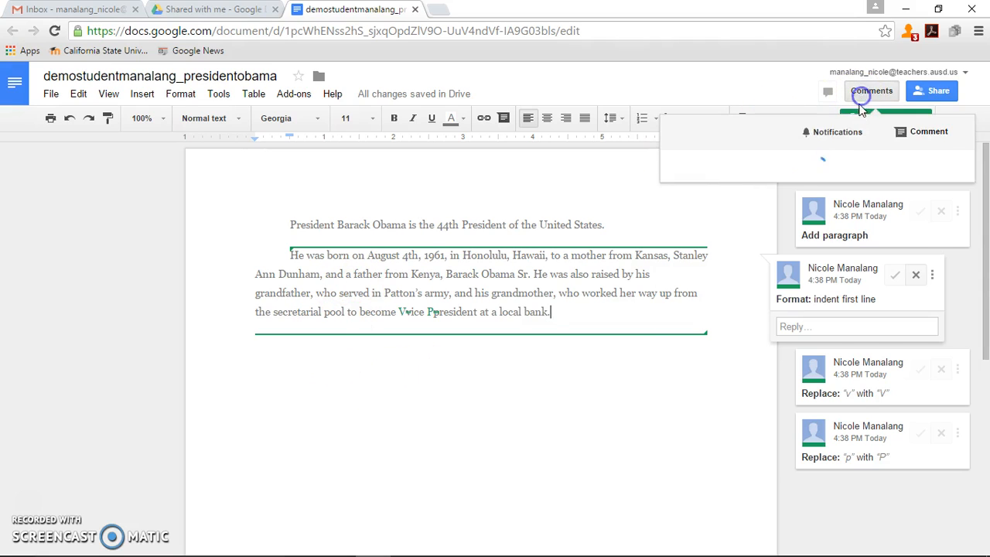
click(872, 92)
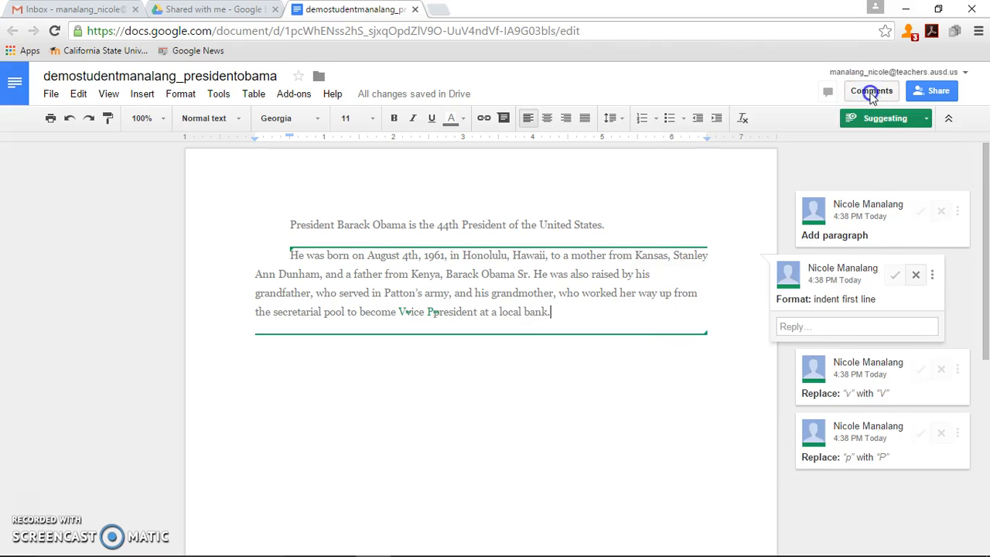
click(872, 92)
click(911, 132)
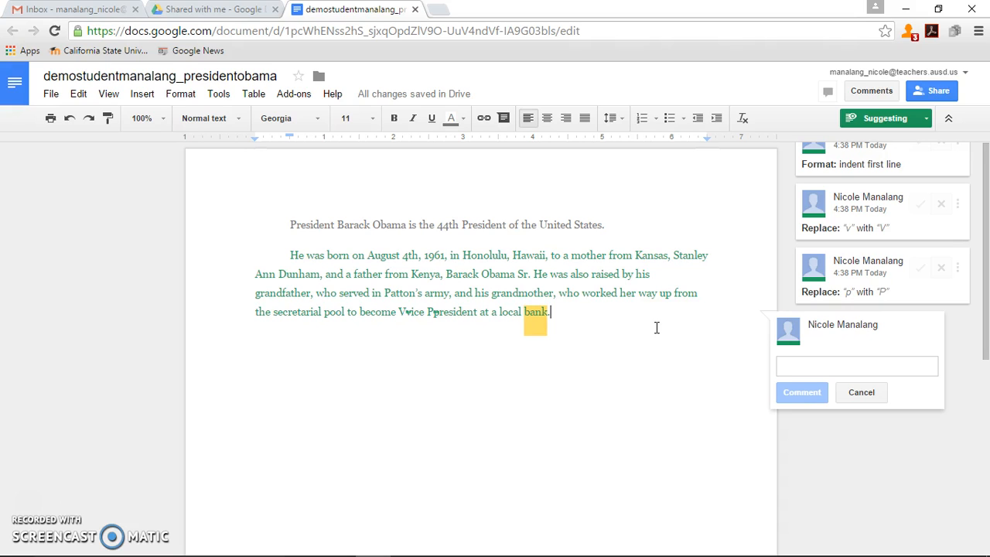
Add the comment "Elaborate more, what is significant about this?" at the word "bank" ending the second paragraph.
click(555, 313)
click(858, 92)
click(904, 130)
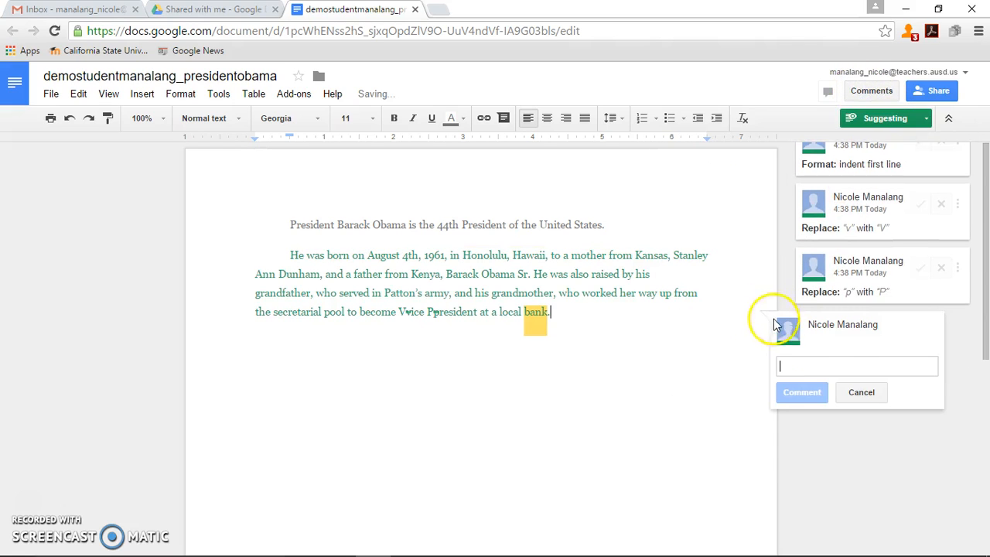
click(835, 364)
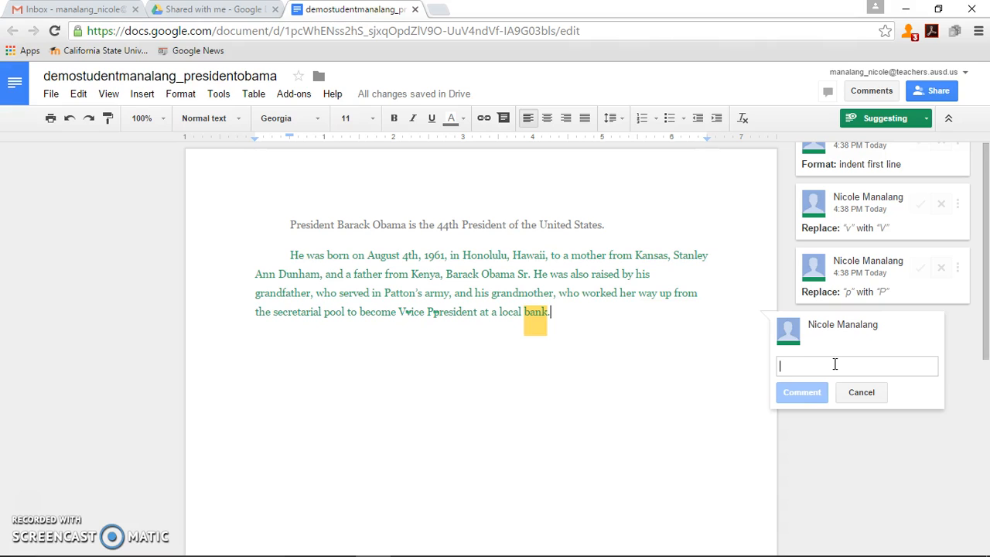
text(Elaborate more, wh)
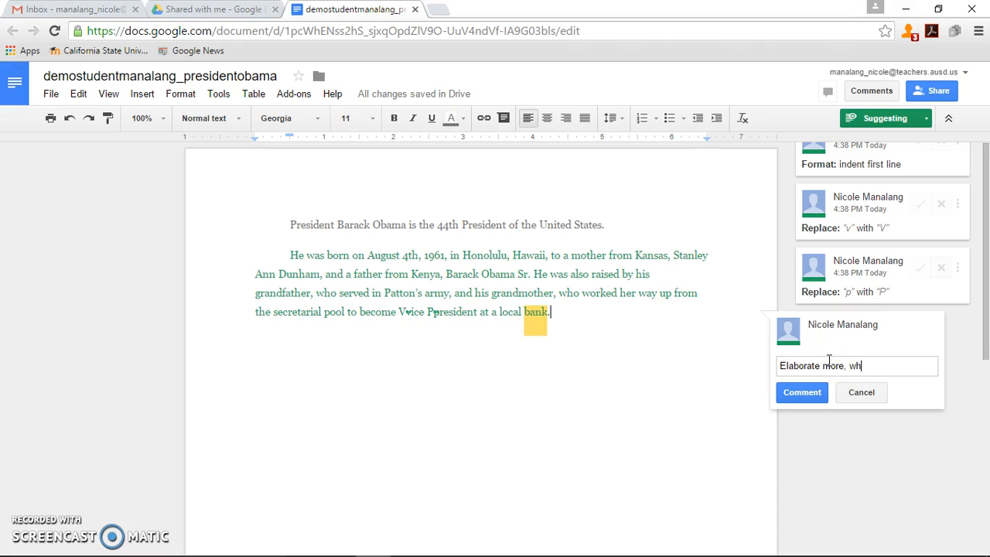
text(at is significant about this?)
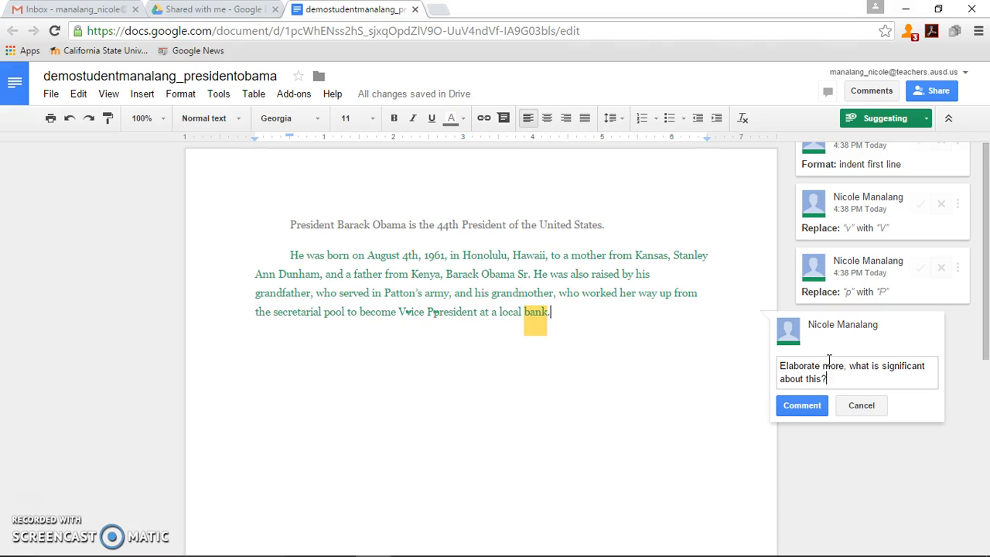
click(808, 410)
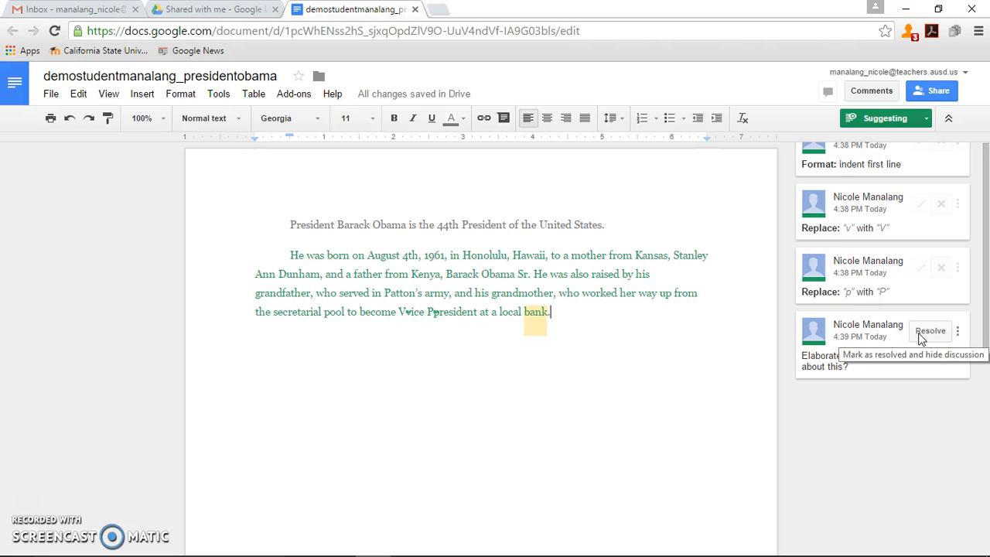
Examine the edit and delete options and the reply box of the comment on "bank".
click(958, 331)
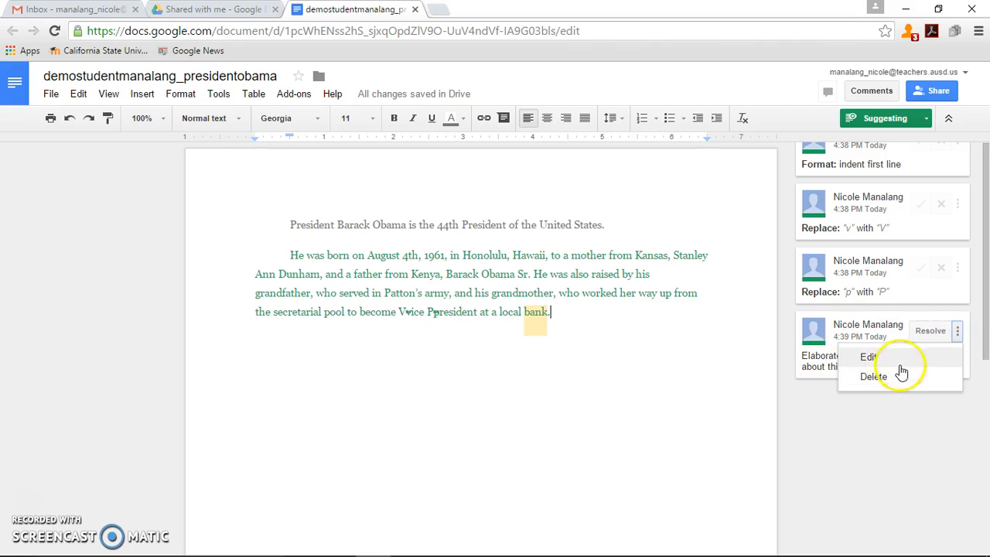
click(813, 362)
click(811, 393)
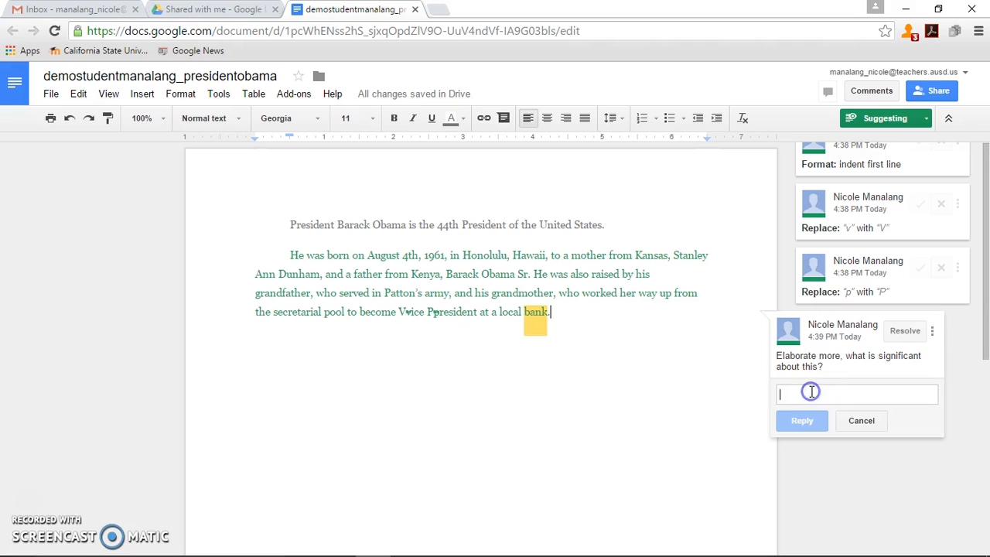
click(811, 366)
click(811, 365)
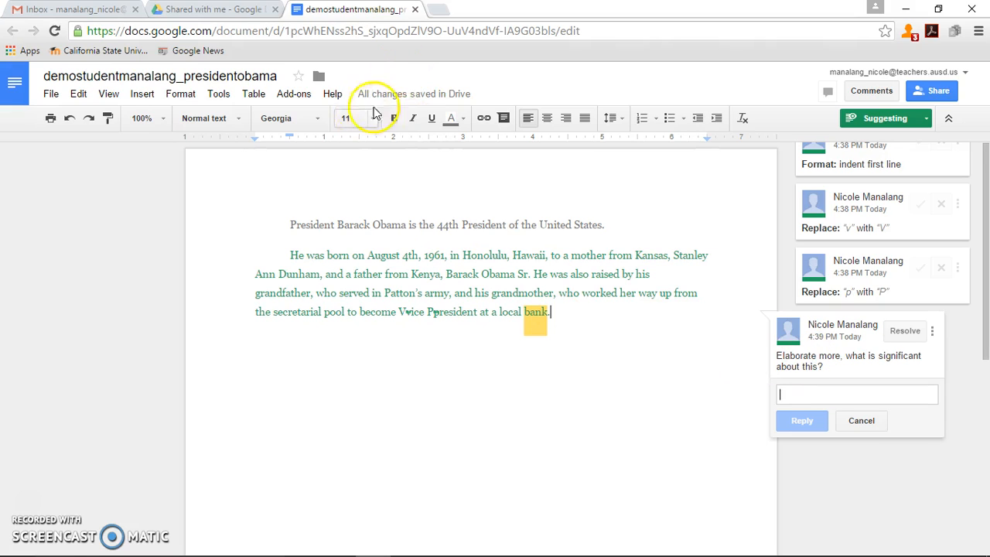
Add the demo student's account and sign in to it by entering the account password.
click(896, 73)
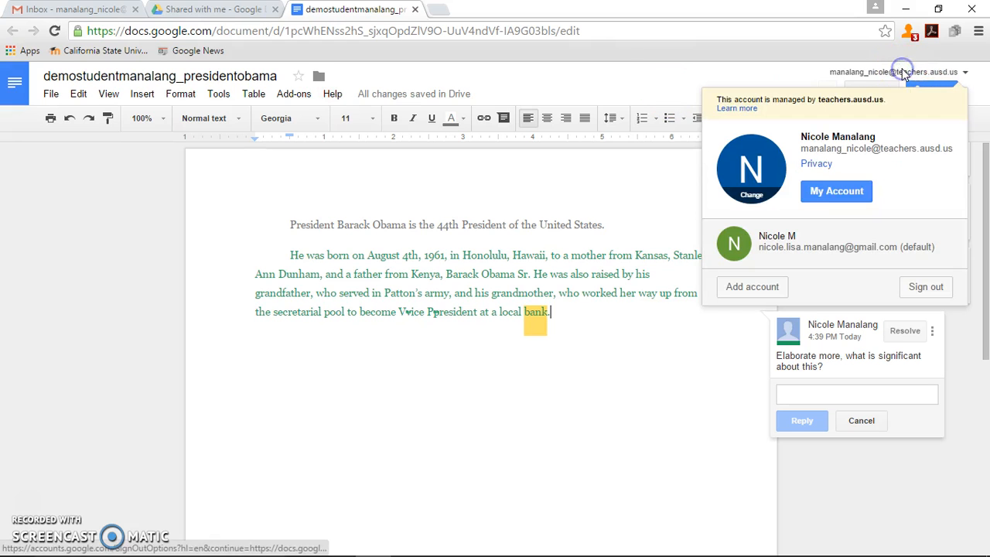
click(756, 293)
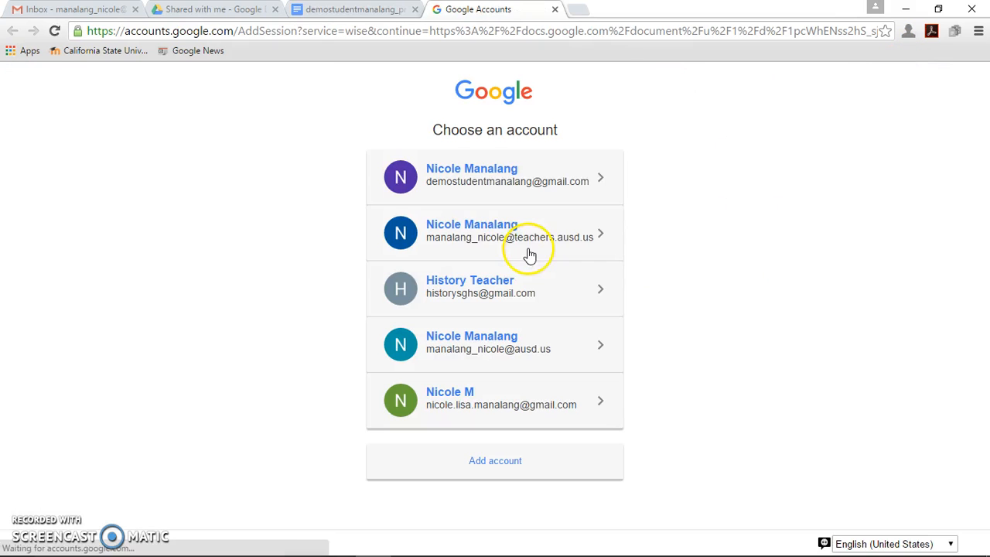
click(487, 172)
click(498, 318)
text(••)
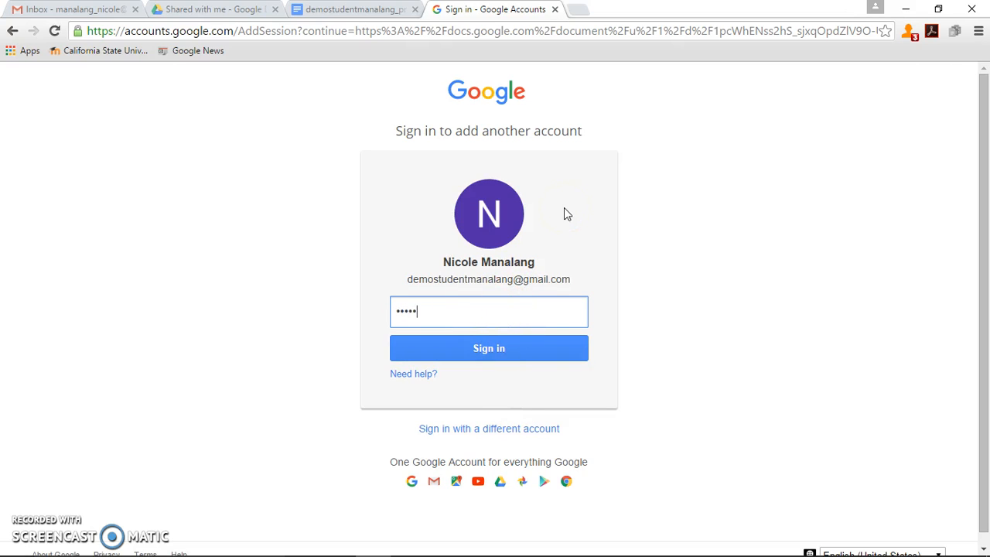
text(•••••••••)
key(Return)
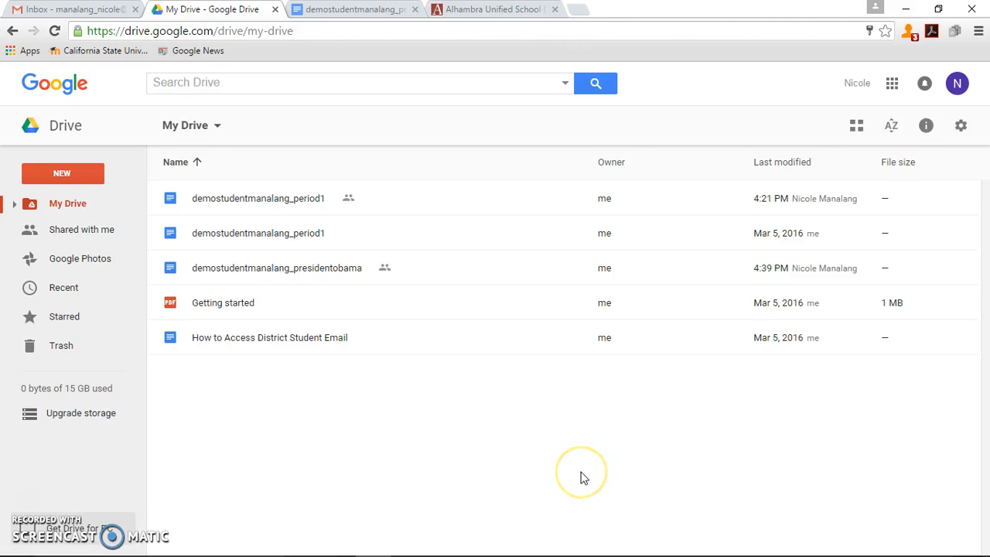
Open the President Obama document from the student's My Drive, review its new changes, and return to the document.
click(263, 277)
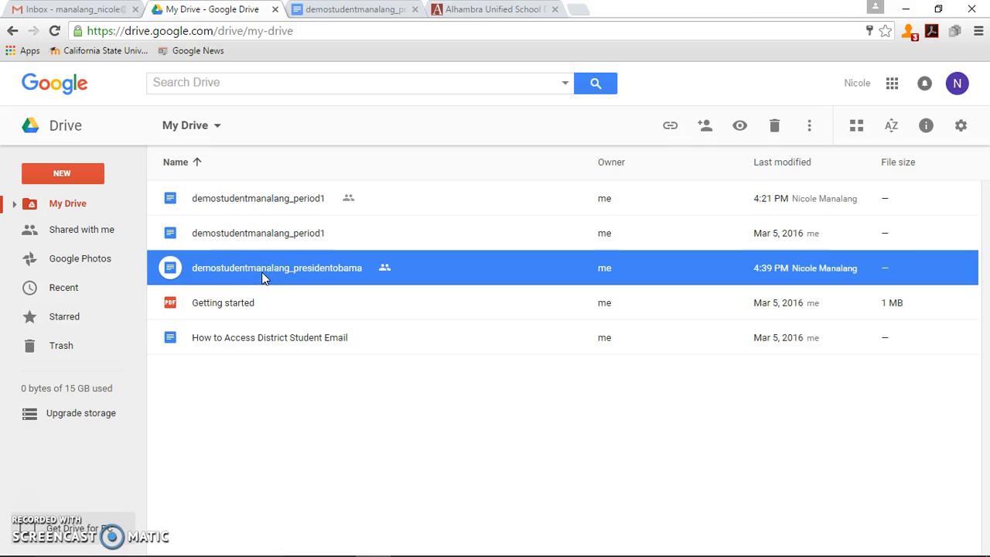
double_click(263, 277)
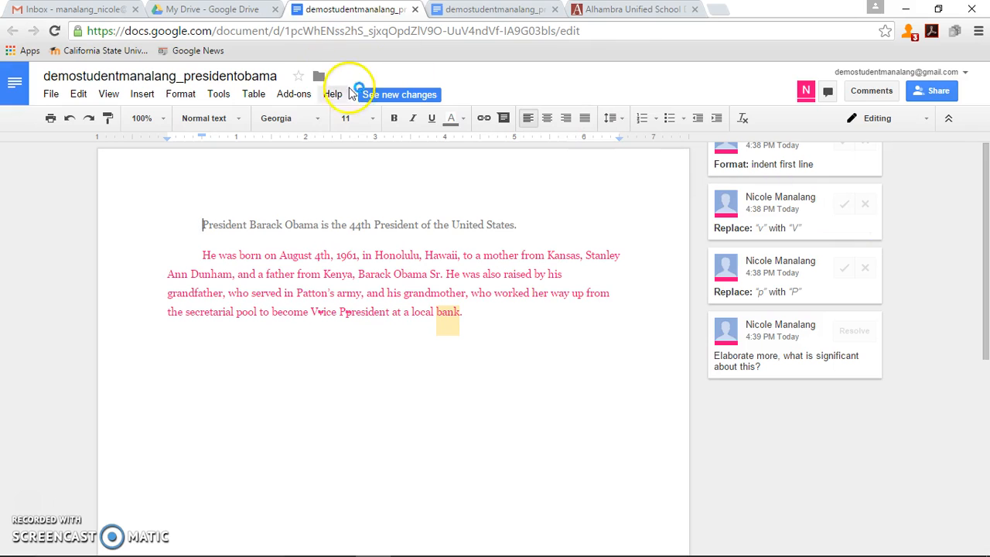
click(383, 98)
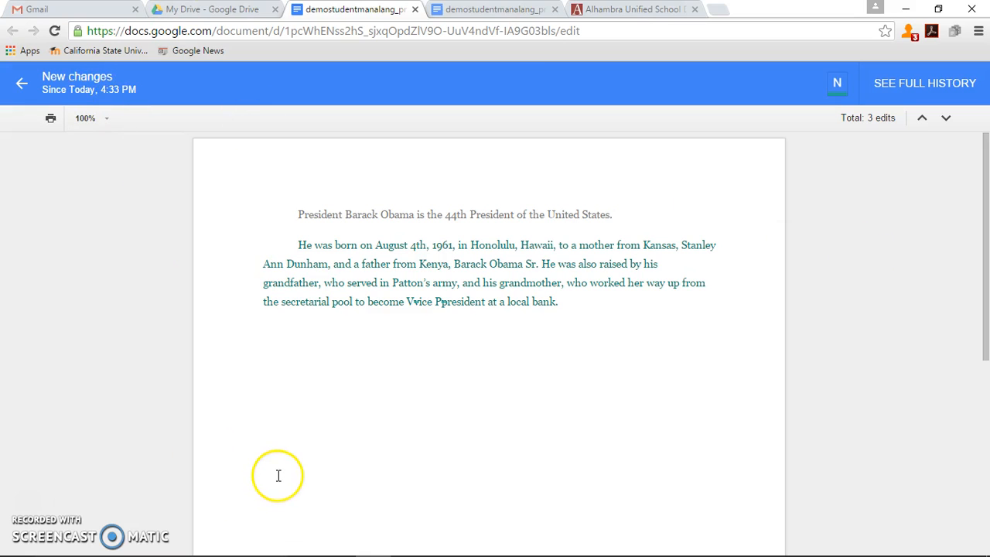
click(14, 90)
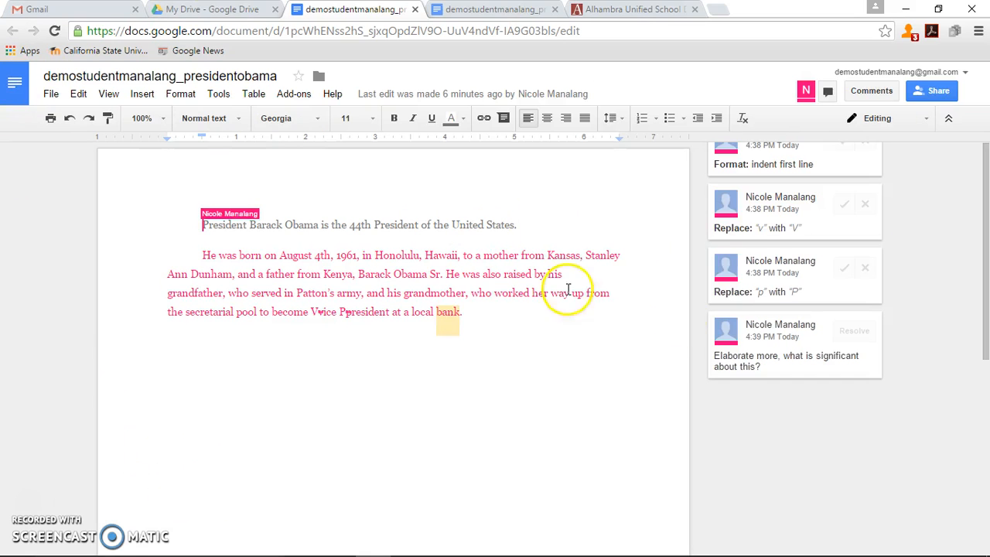
Accept the suggestions that add a paragraph and indent the first line of the second paragraph.
click(806, 90)
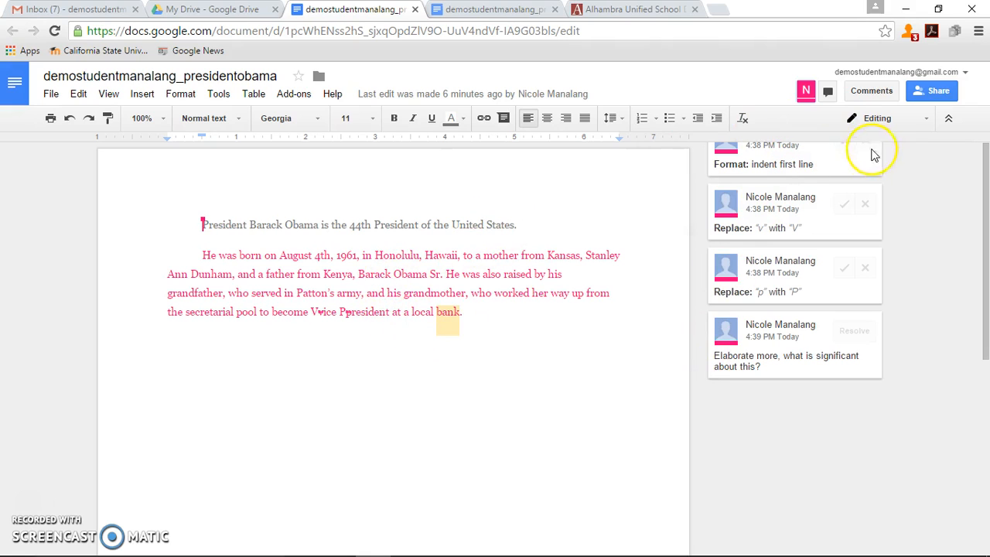
click(321, 311)
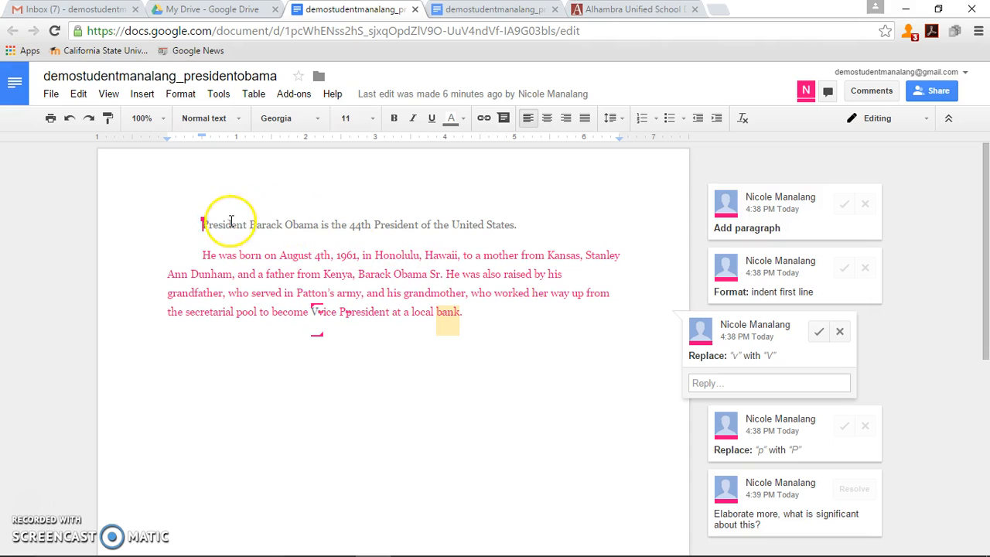
click(255, 238)
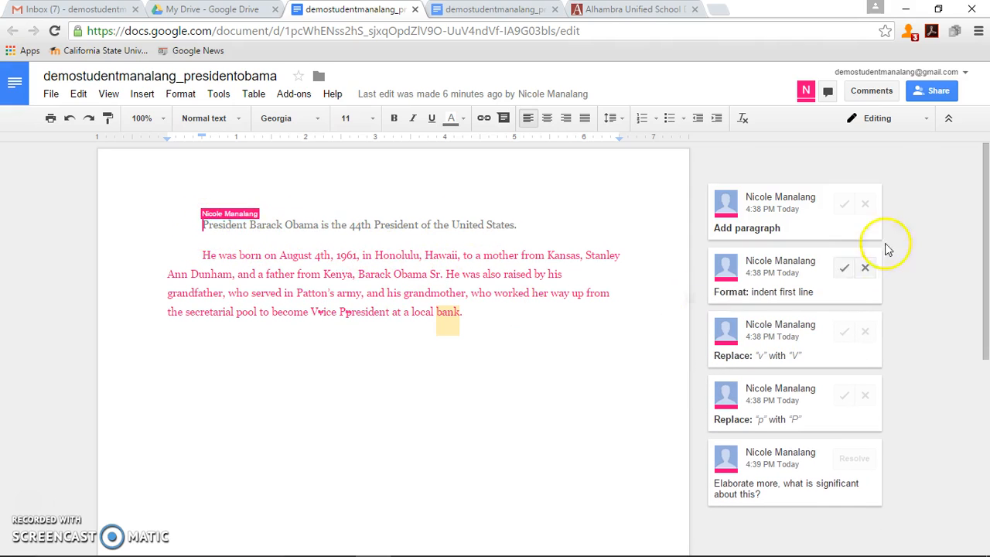
click(846, 205)
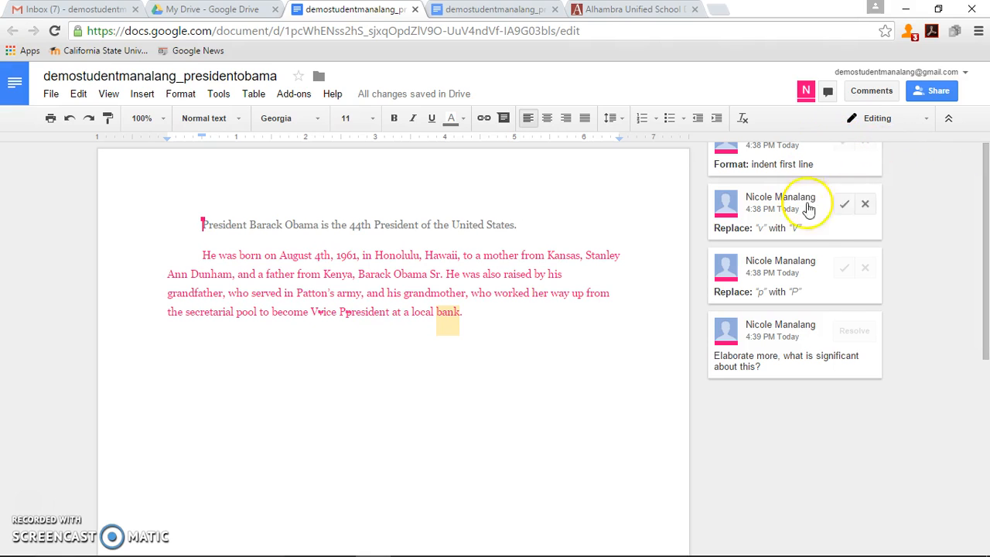
click(847, 150)
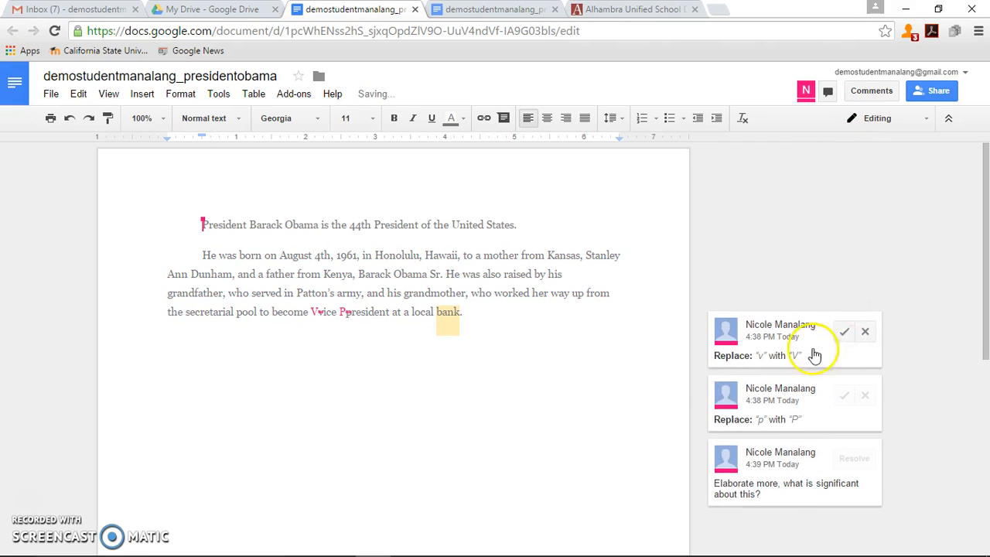
Delete the struck-out lowercase "v" and "p" in "Vice President" and accept both capitalization suggestions.
click(319, 314)
key(Delete)
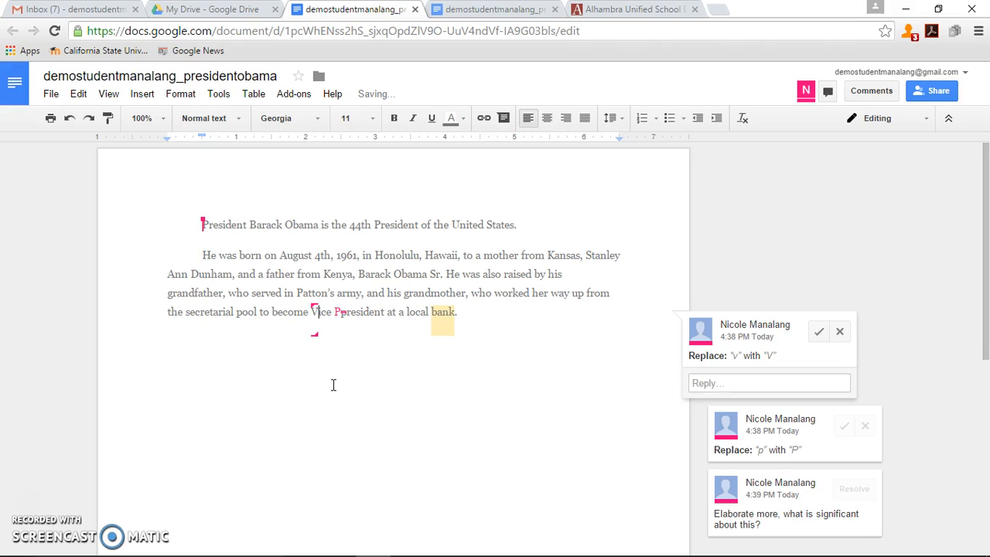
key(Right)
key(Right)
key(Right)
key(Right)
key(Right)
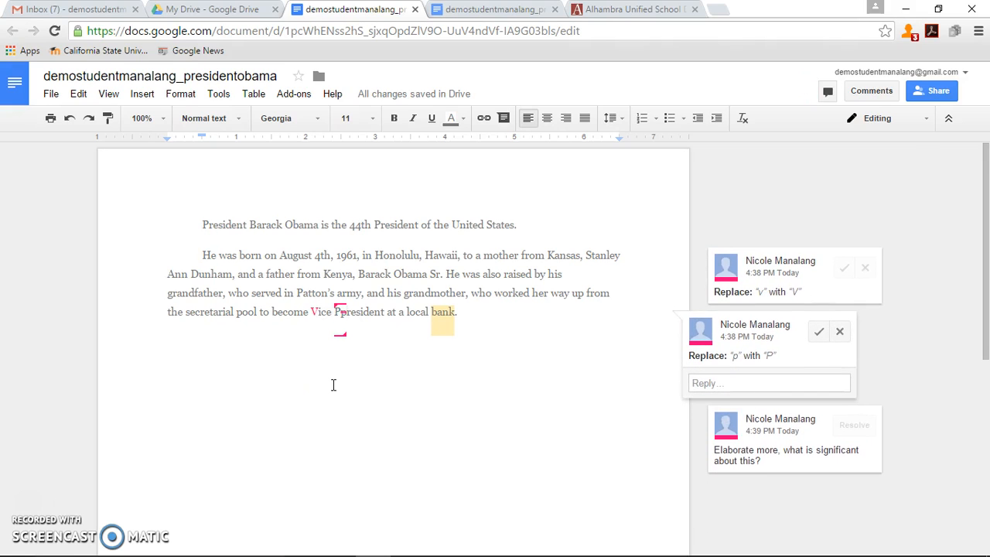
key(Delete)
key(Up)
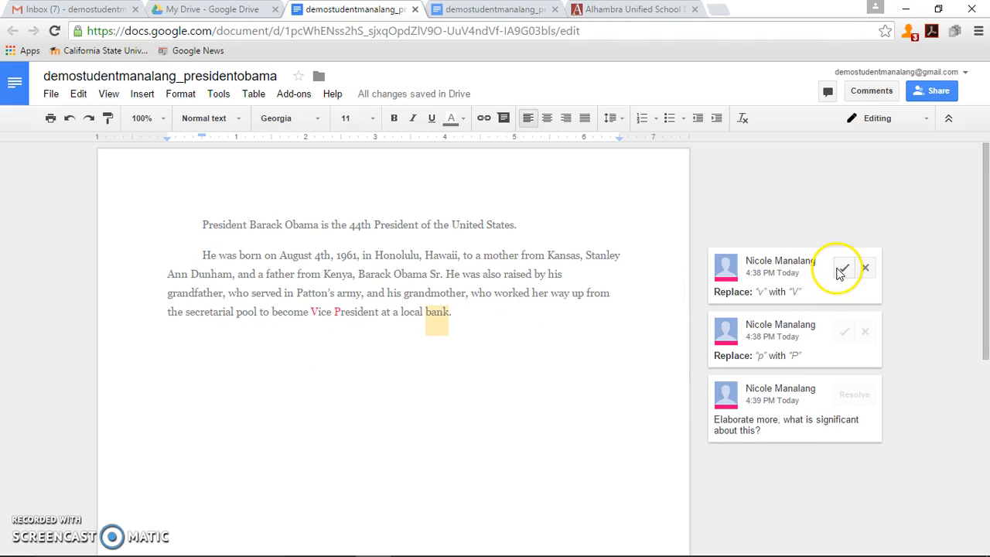
click(844, 270)
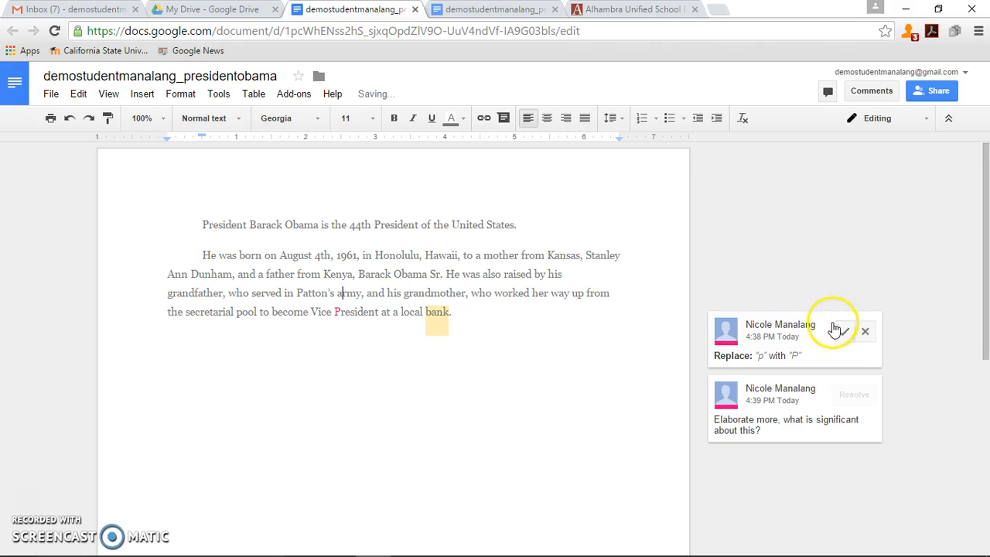
click(845, 332)
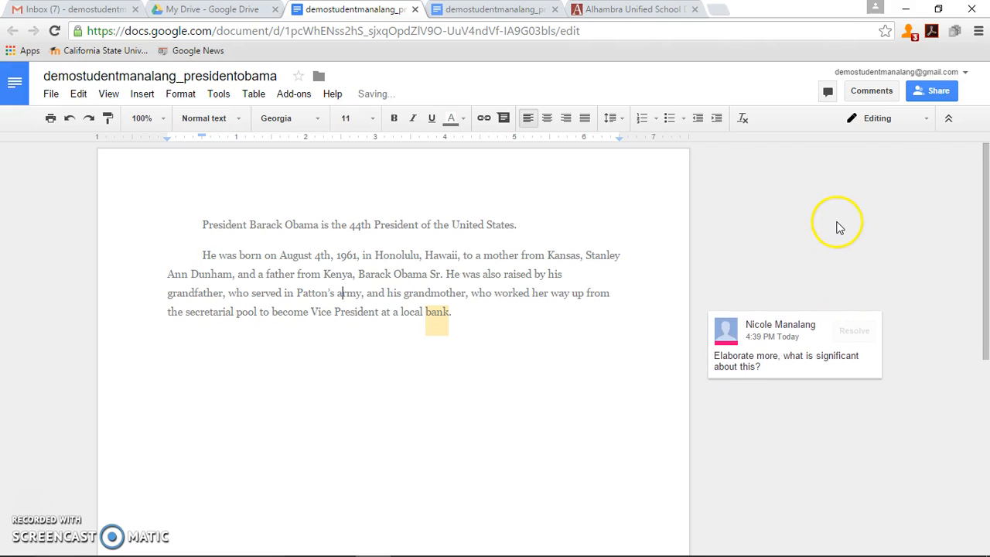
click(741, 360)
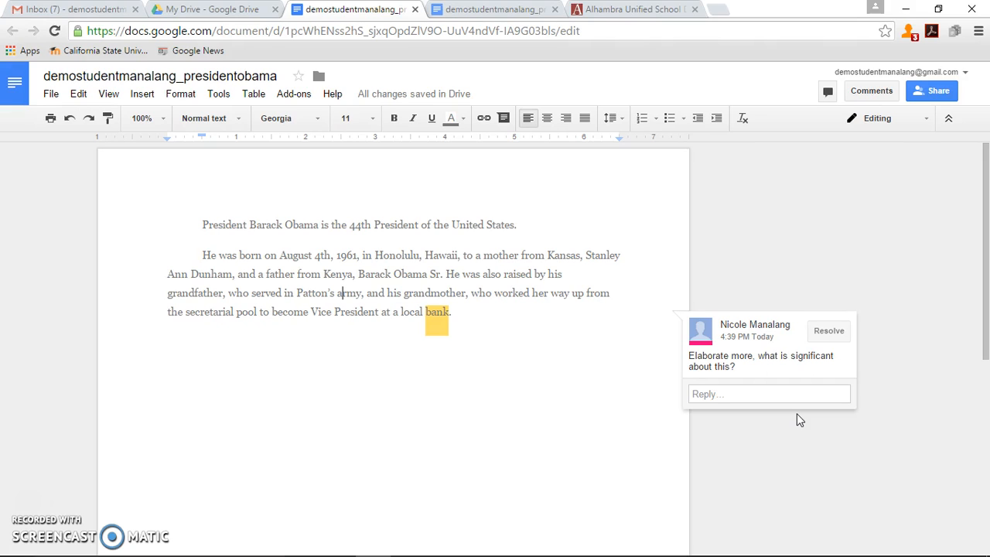
click(757, 393)
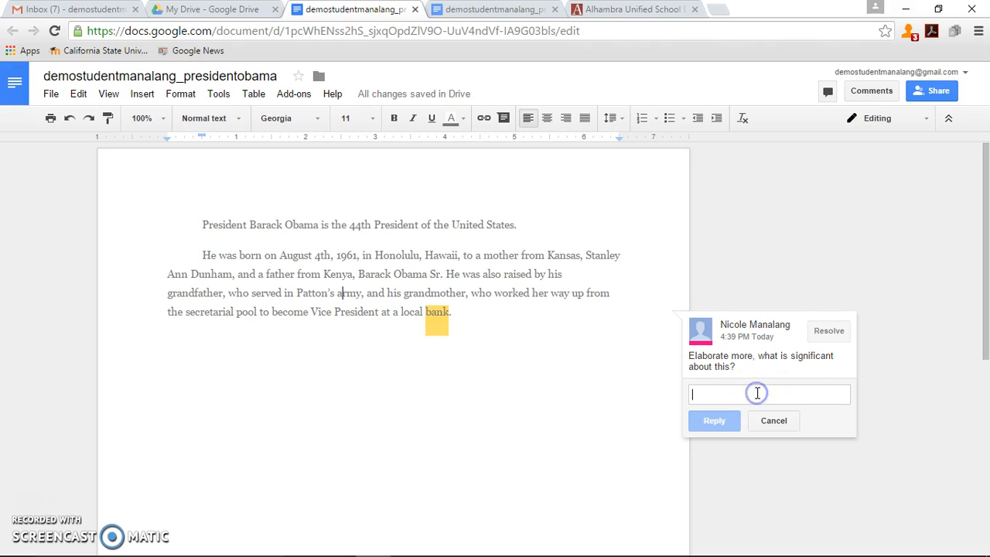
click(748, 395)
Add after "bank." the sentence "This was significant because it is from his grandmother where President Obama learns his hard work ethnic from.".
click(461, 314)
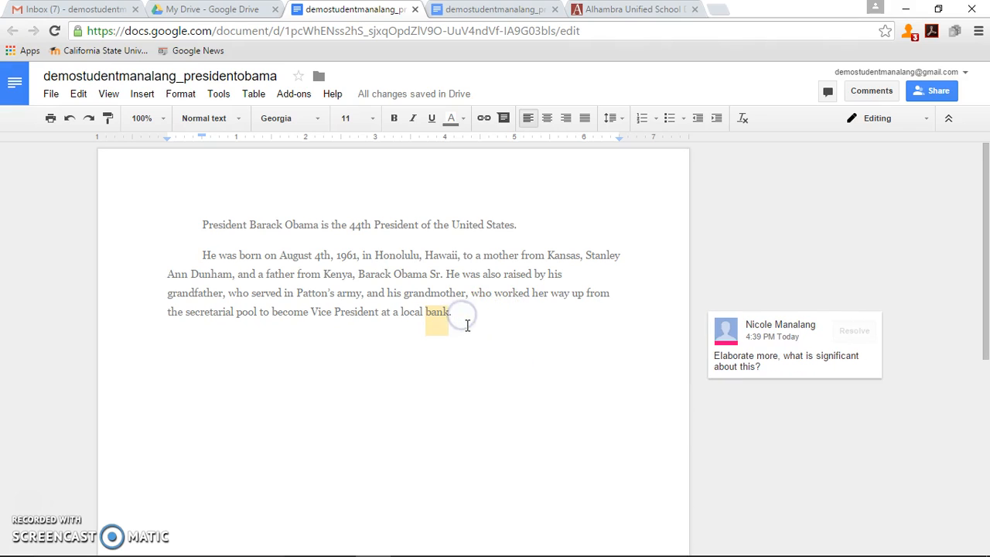
click(463, 318)
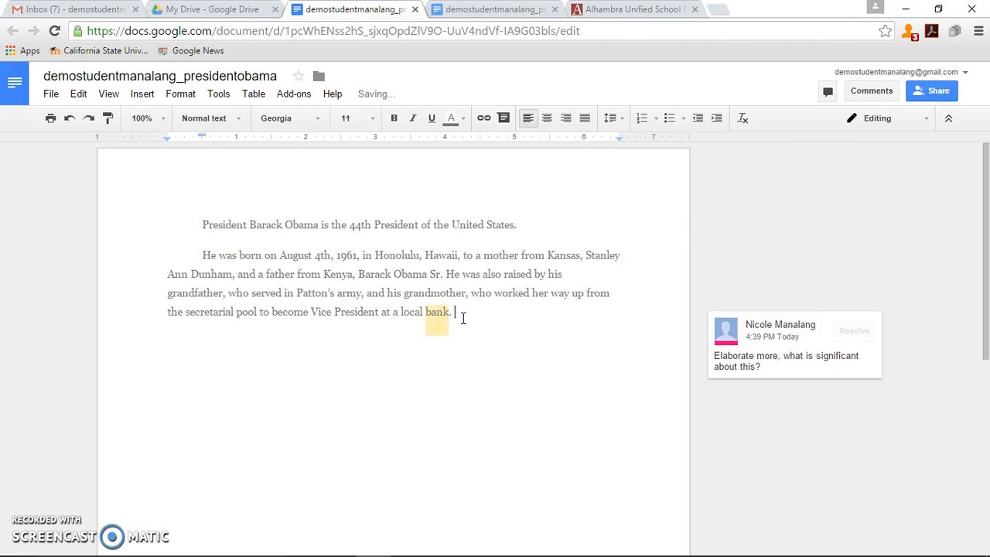
text(Tgus was)
key(BackSpace)
key(BackSpace)
key(BackSpace)
key(BackSpace)
key(BackSpace)
key(BackSpace)
key(BackSpace)
text(his was significant because it is from )
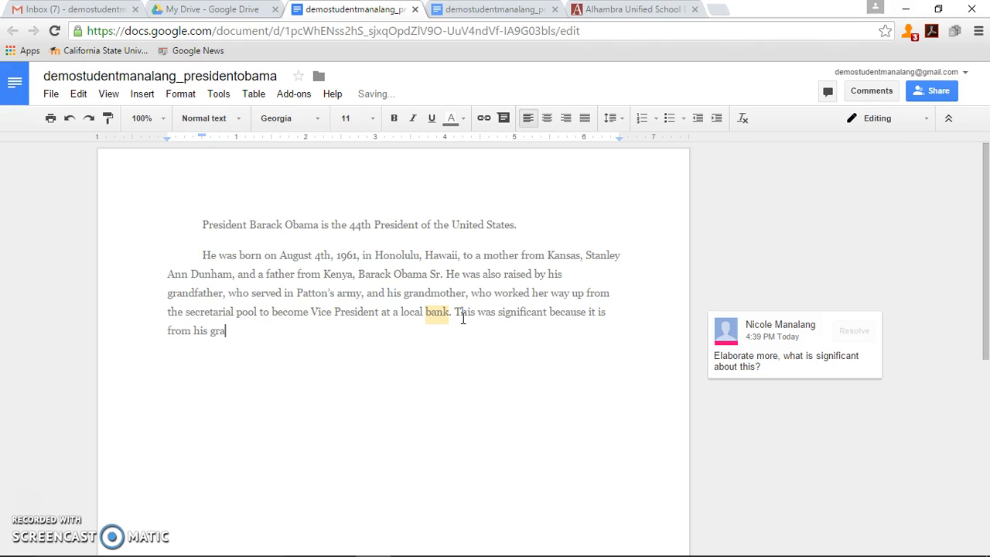
text(his grandmother where Pres)
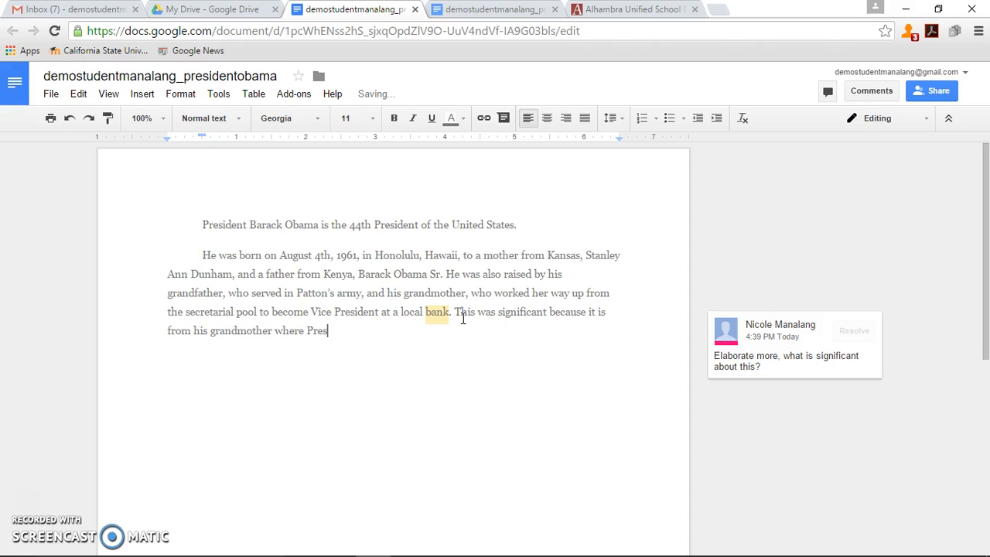
text(ident Obama learns his hard work ethnic from.)
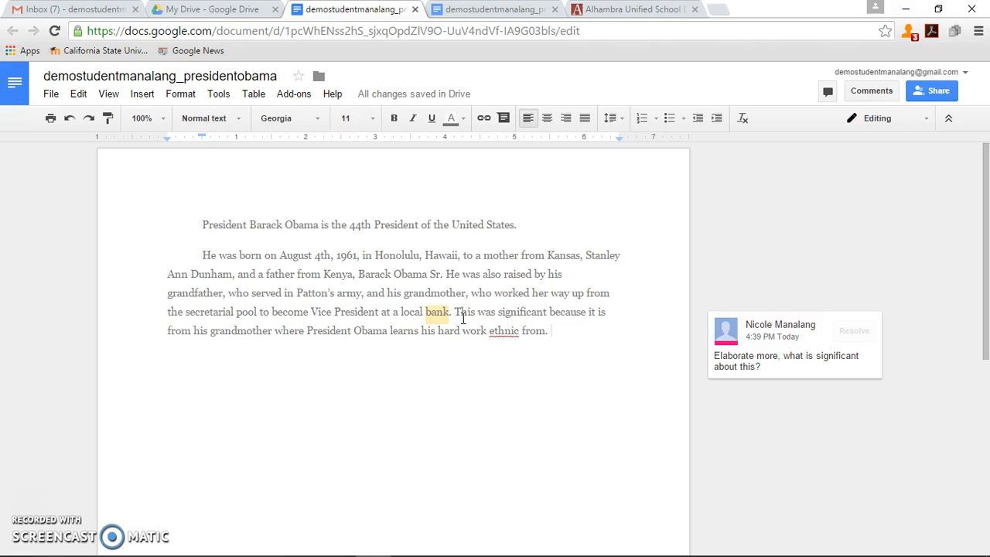
Correct the word "ethnic" to "ethic" in the sentence at the end of the second paragraph.
click(505, 328)
key(BackSpace)
click(496, 366)
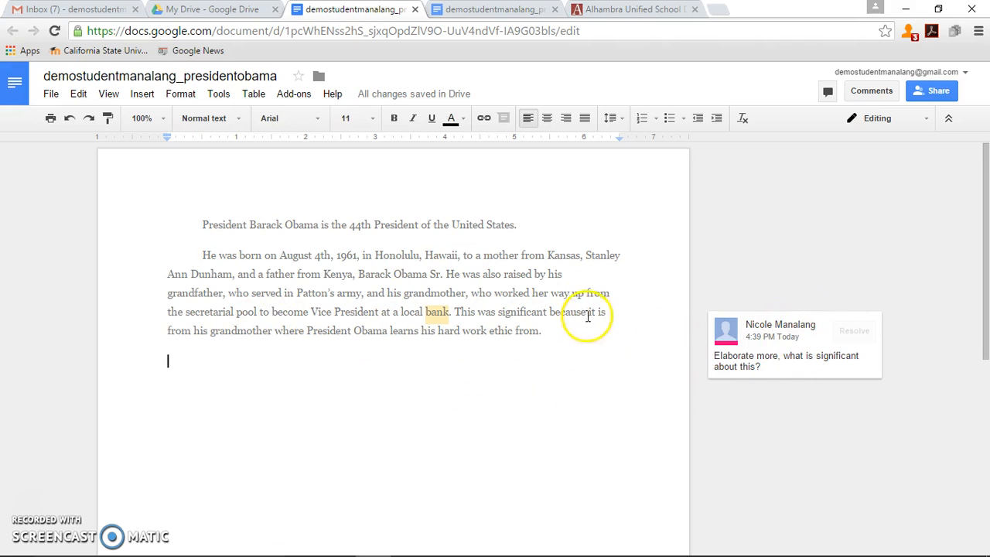
Reply to the comment on "bank" with "What do you think about what I added after?".
click(829, 363)
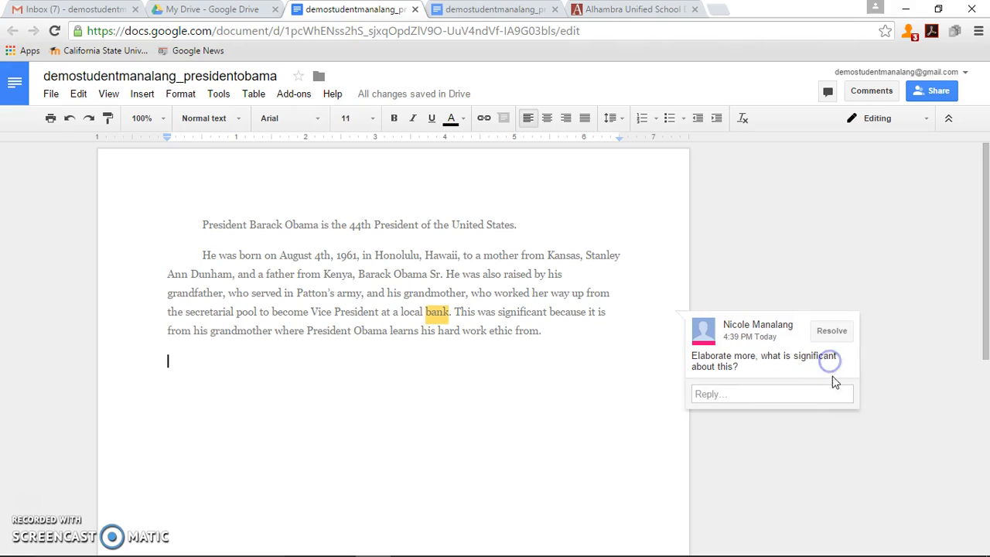
click(805, 394)
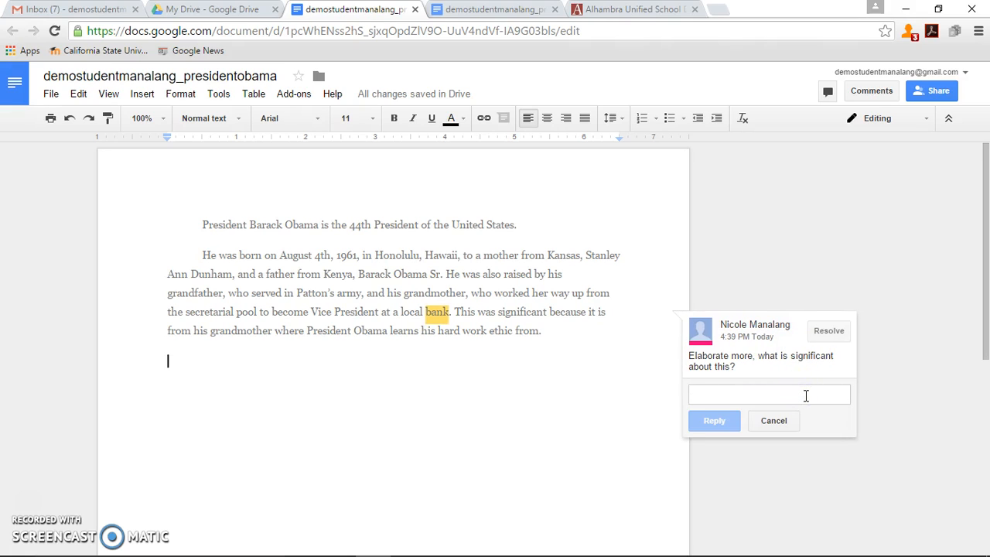
text(What do you think about what)
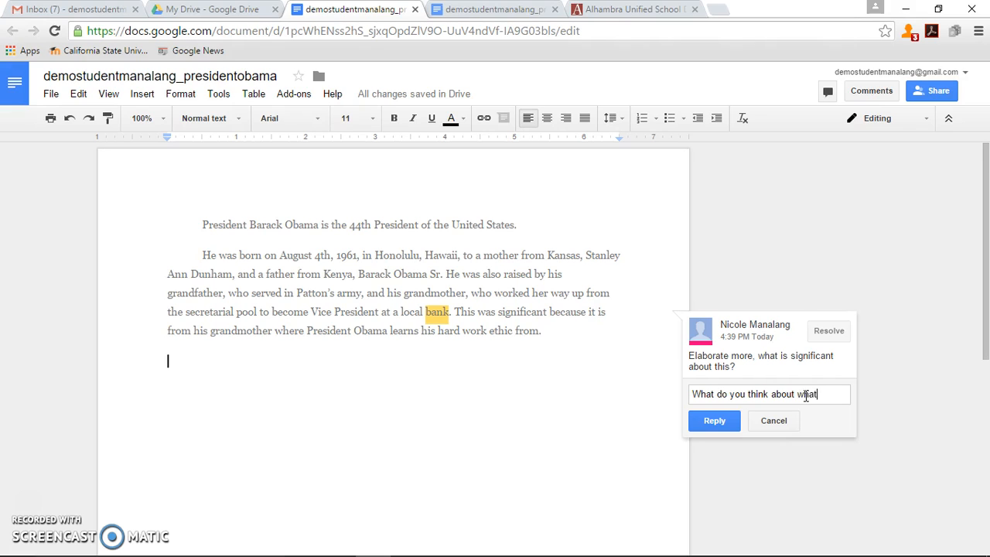
text( I added after?)
click(715, 433)
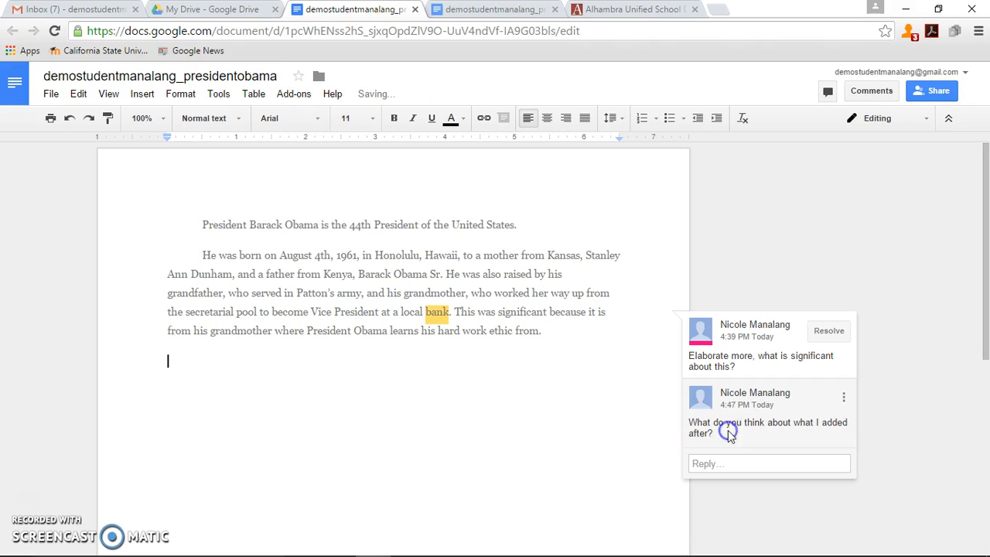